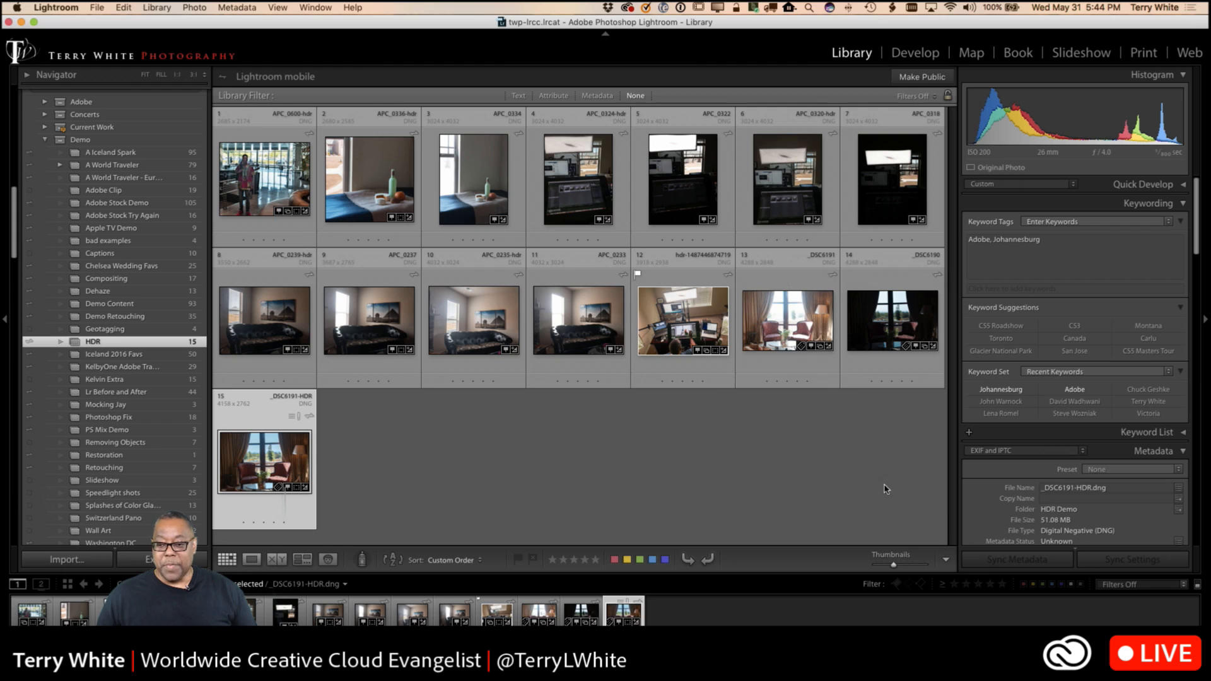
Merge the photos _DSC6191 and _DSC6190 into an HDR image with auto align, auto tone and no deghosting
click(803, 338)
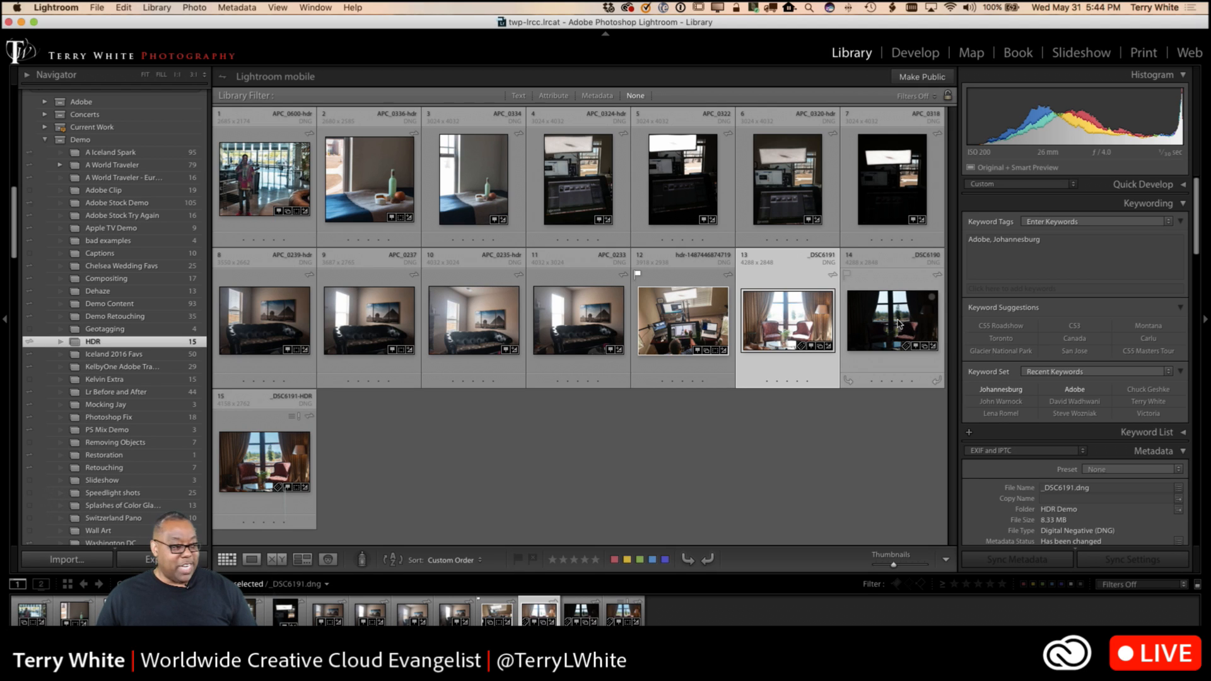
shift+click(898, 323)
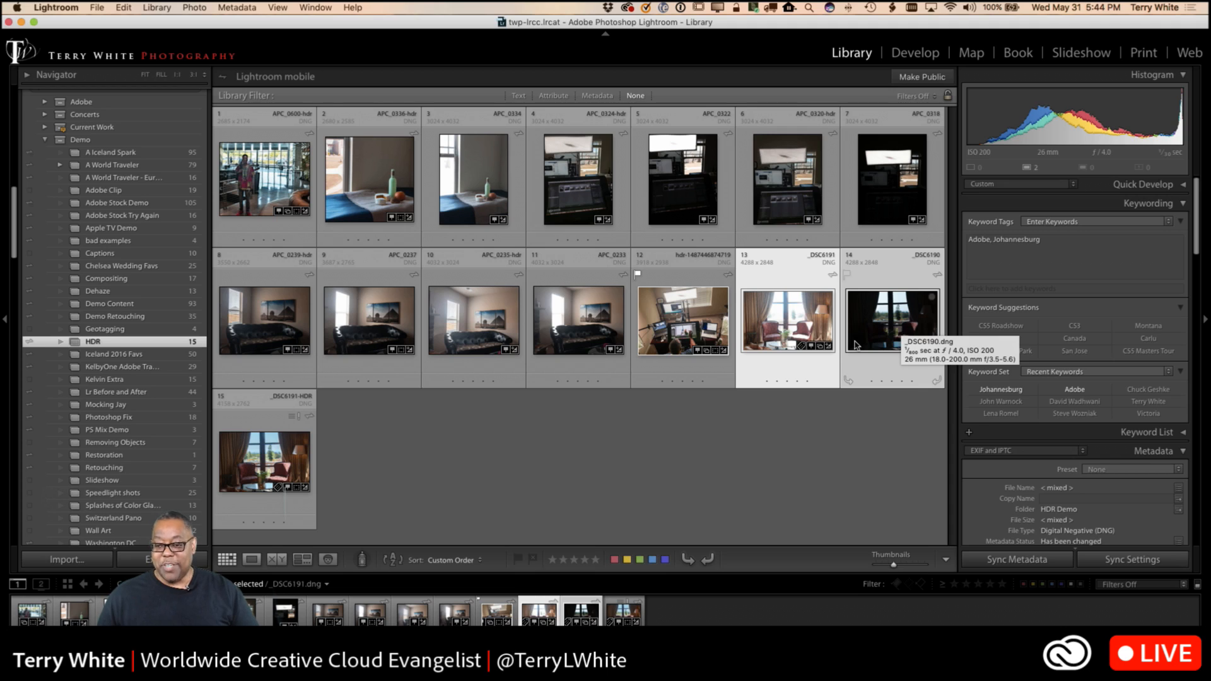
right_click(789, 322)
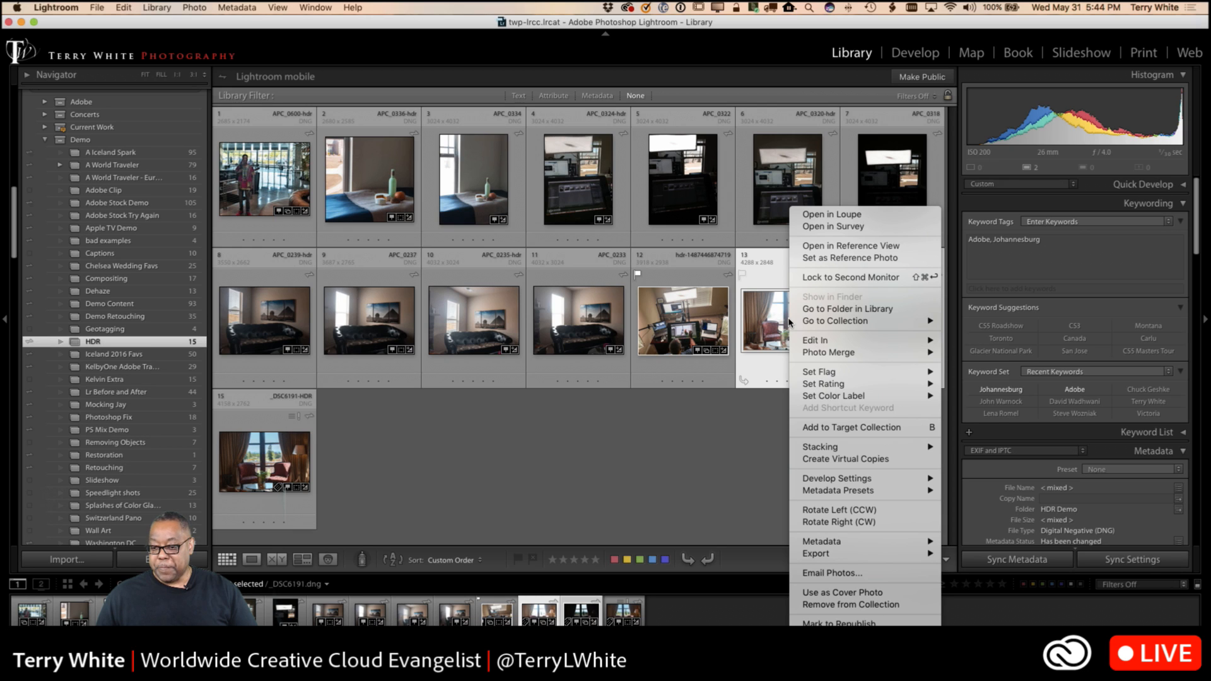
mouse_move(808, 354)
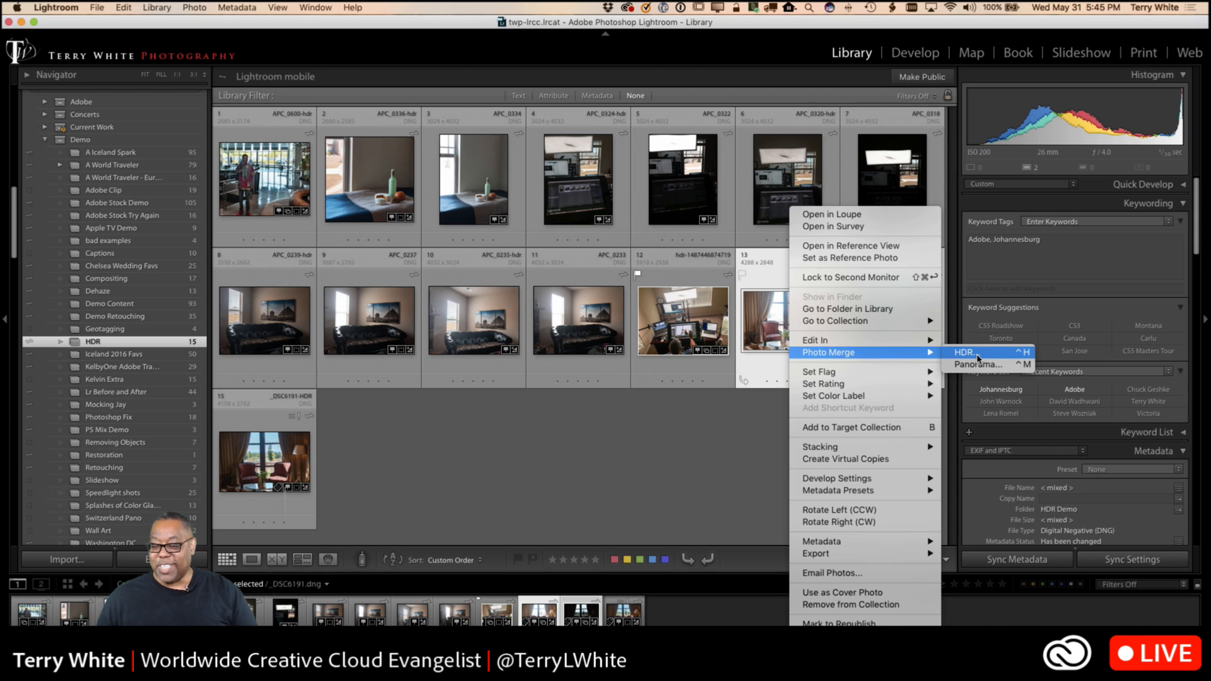
click(976, 354)
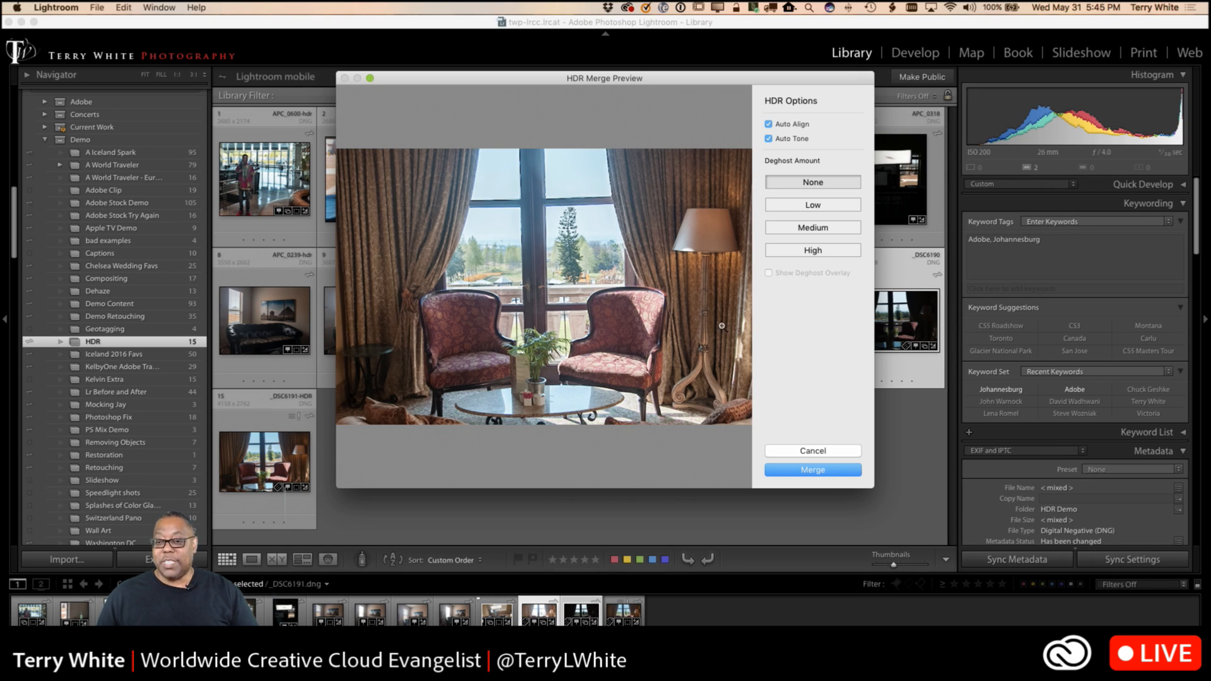
click(784, 472)
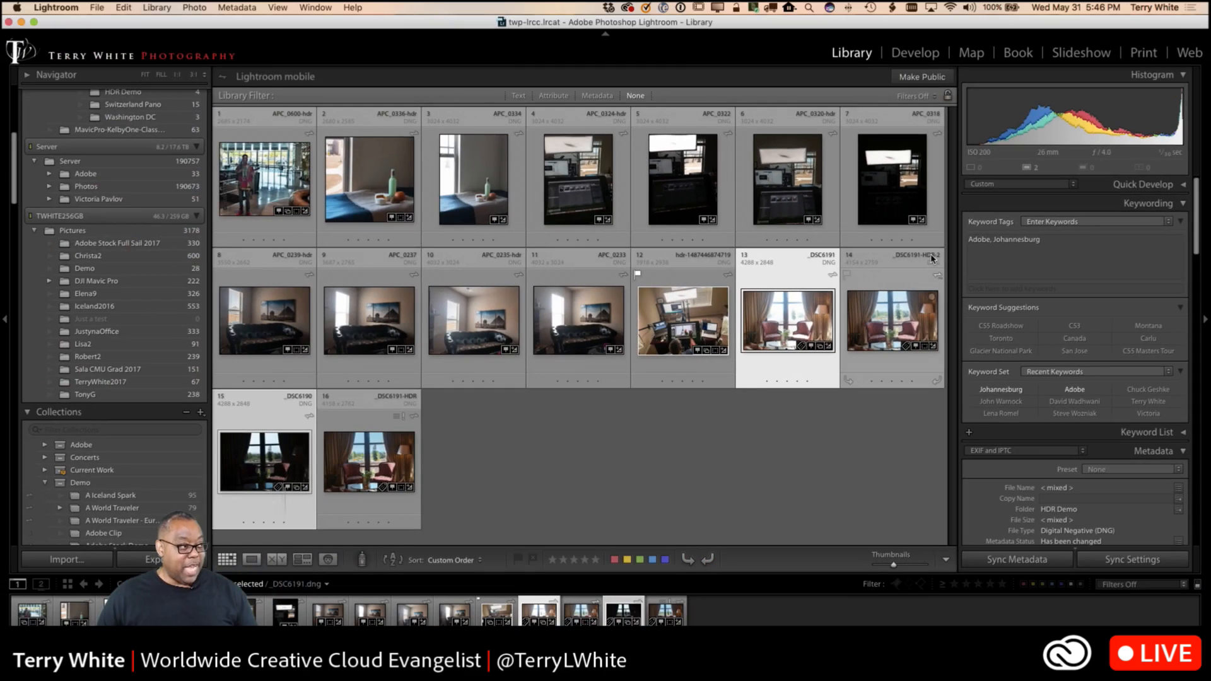
Open _DSC6191-HDR-2 in Develop and straighten it by about 1.52 degrees along the window's horizontal crossbar
click(878, 311)
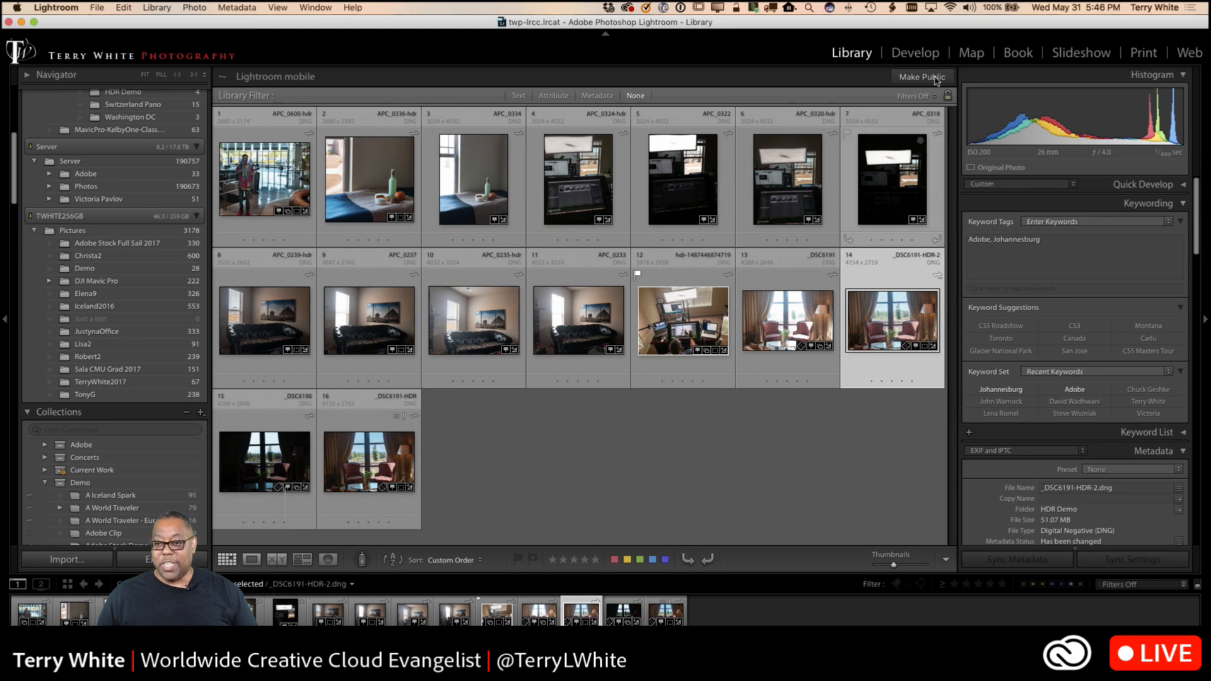
click(922, 55)
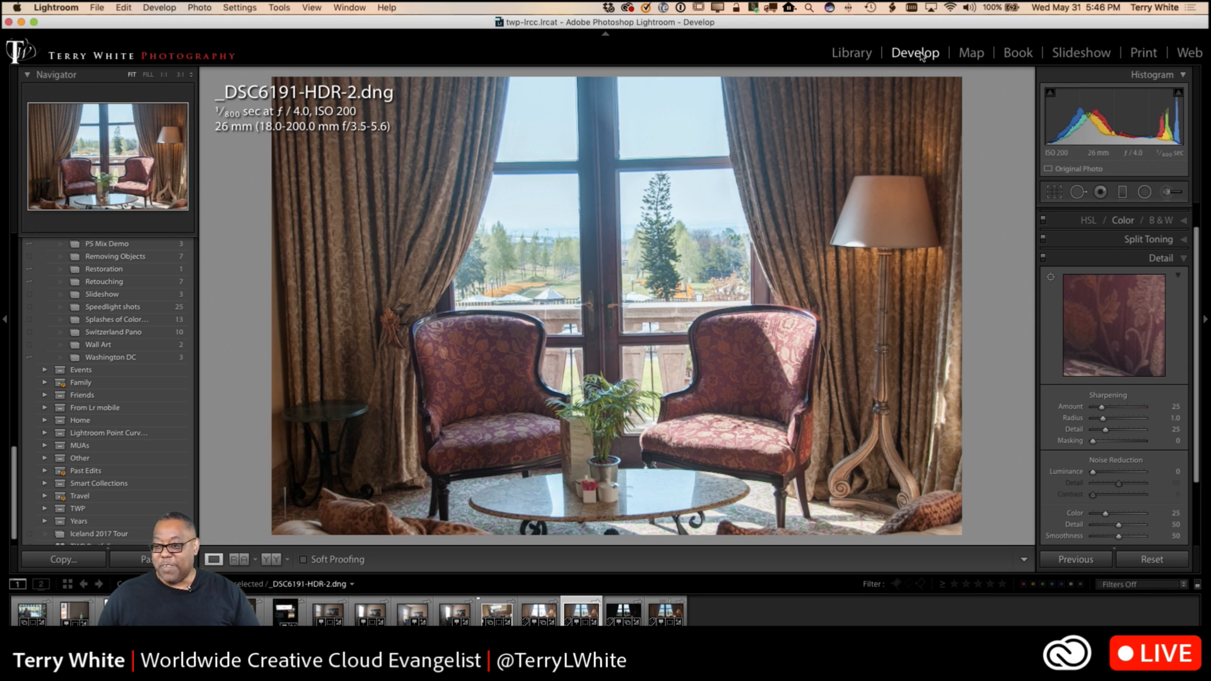
click(1053, 192)
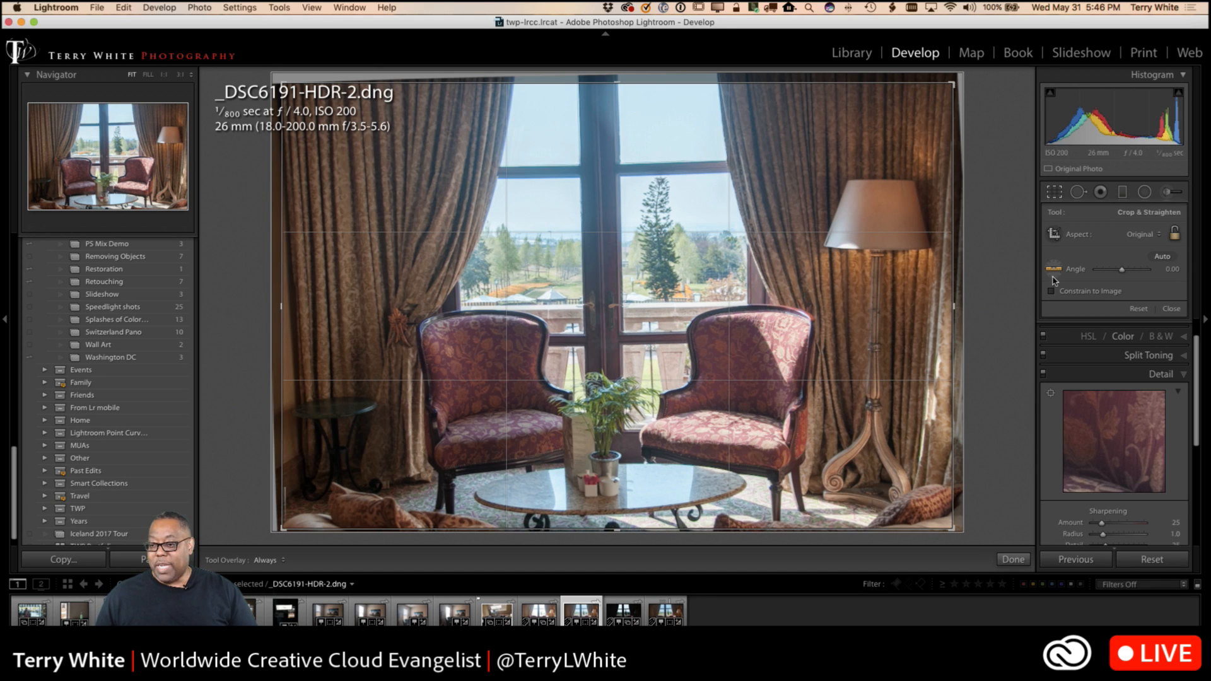
key(alt)
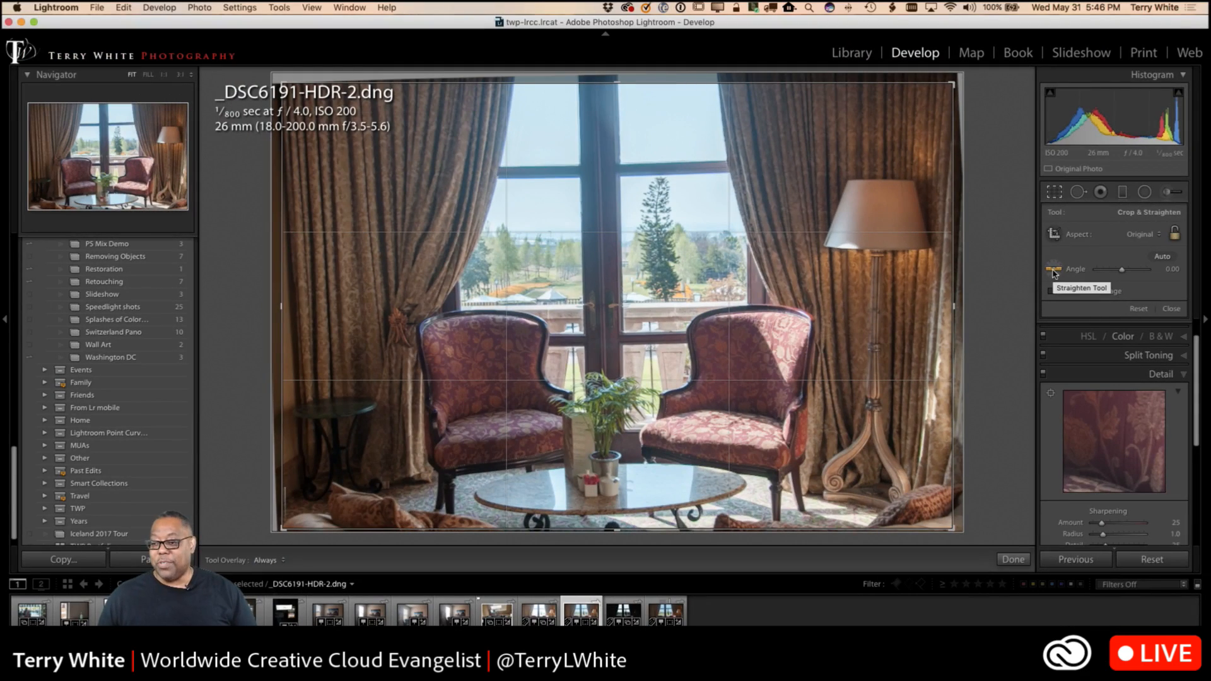
click(1052, 265)
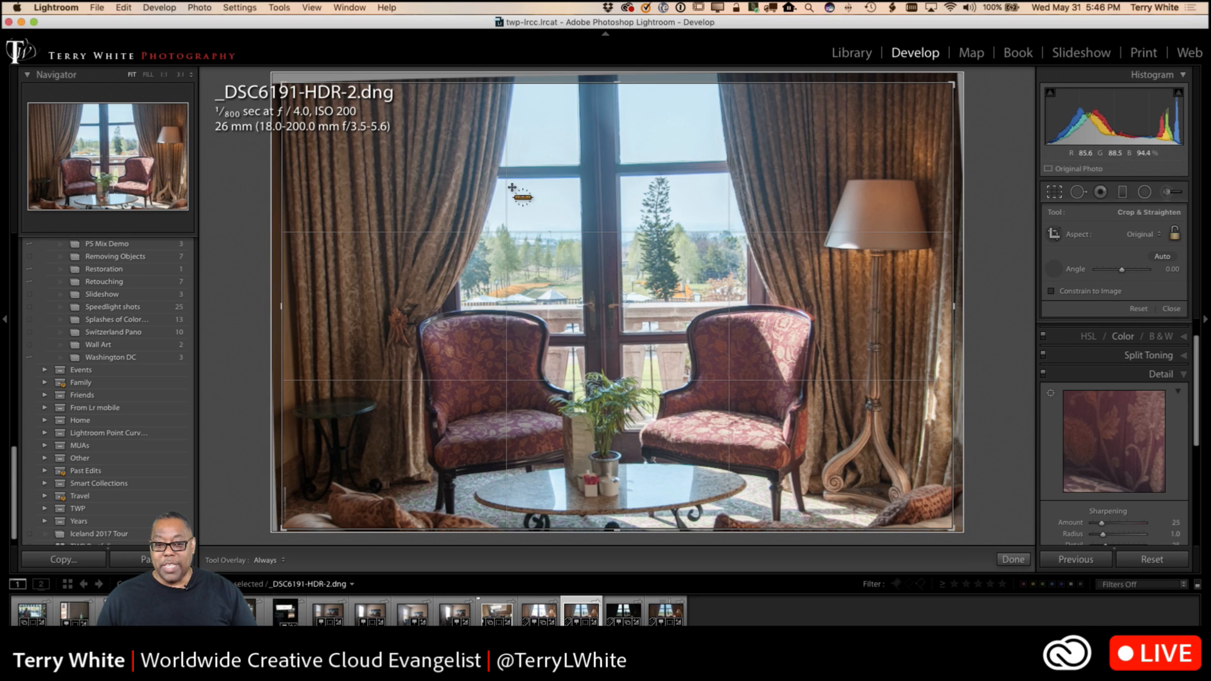
drag(505, 177, 722, 172)
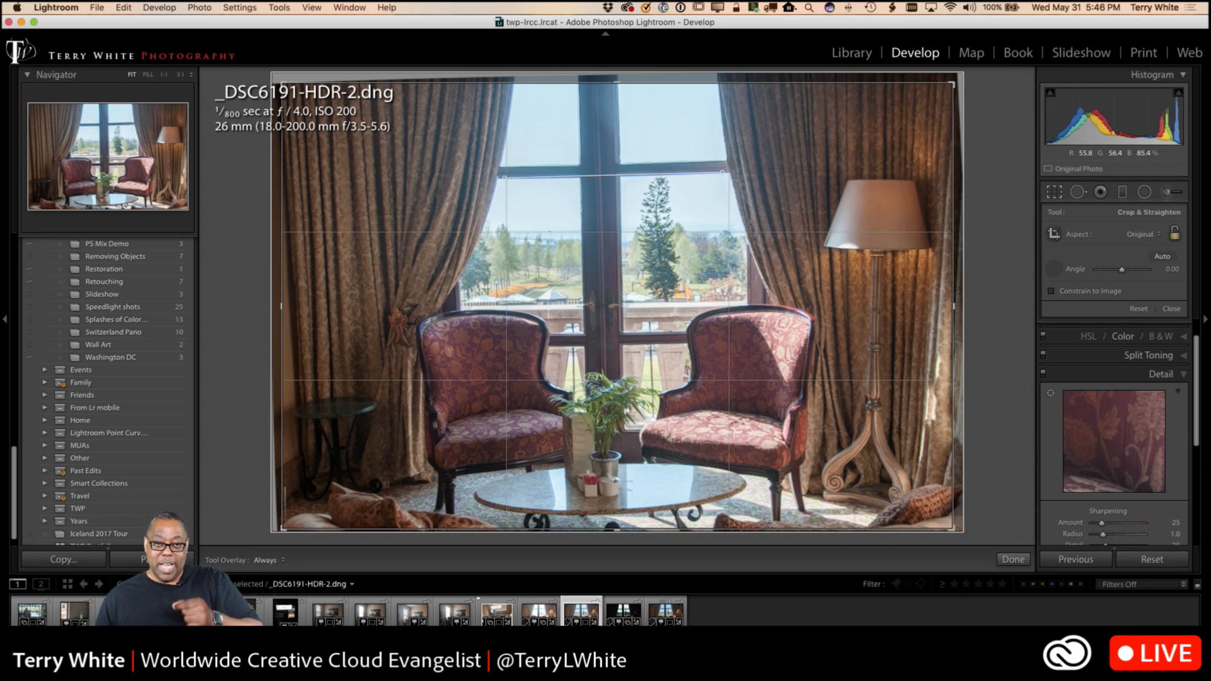
drag(722, 172, 722, 171)
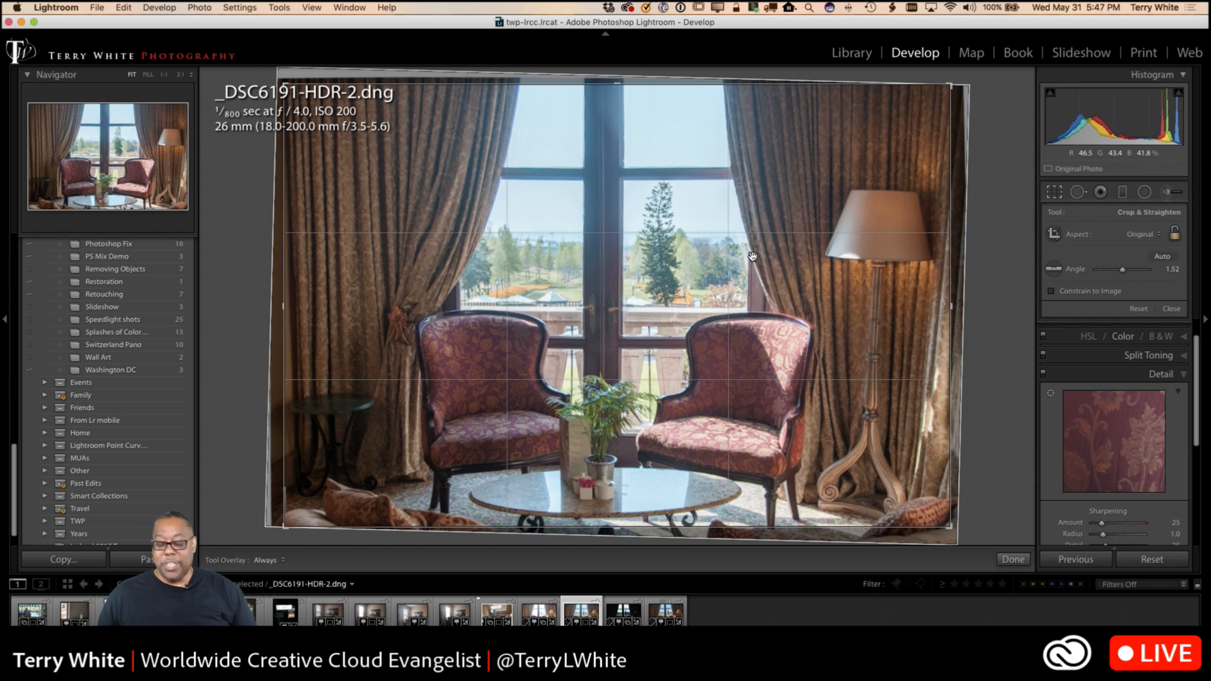
key(Return)
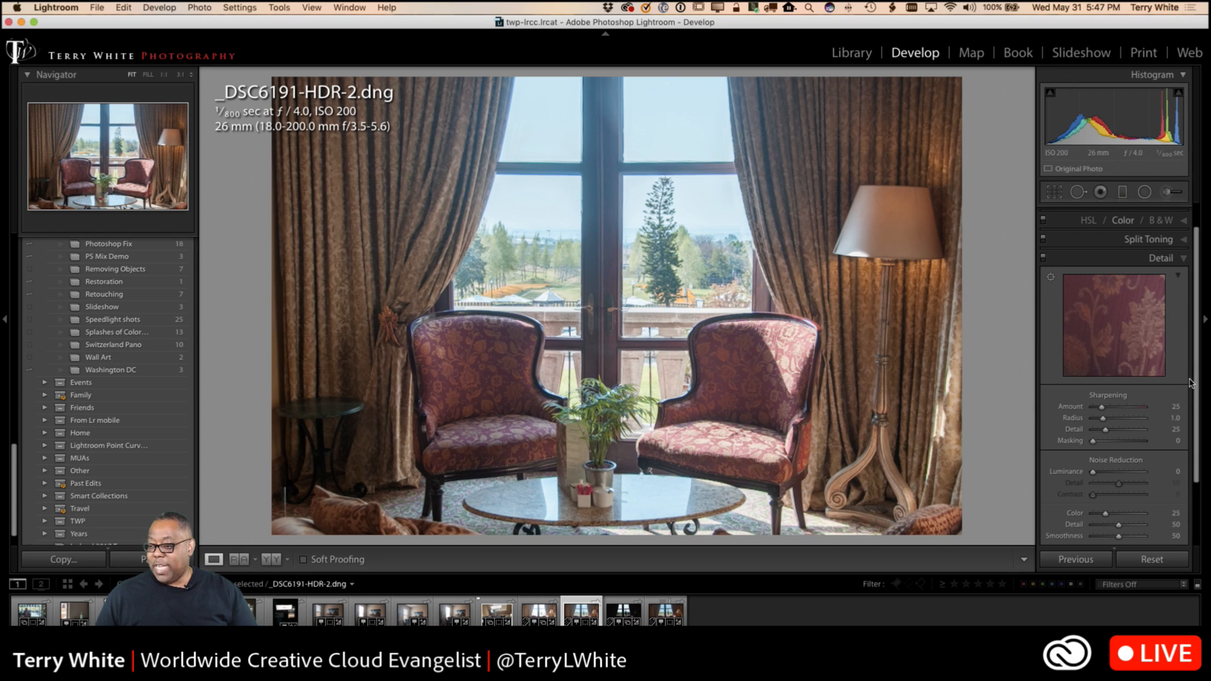
Try a Dehaze amount of +52 on the whole photo and reset it
scroll(1193, 381, down, 3)
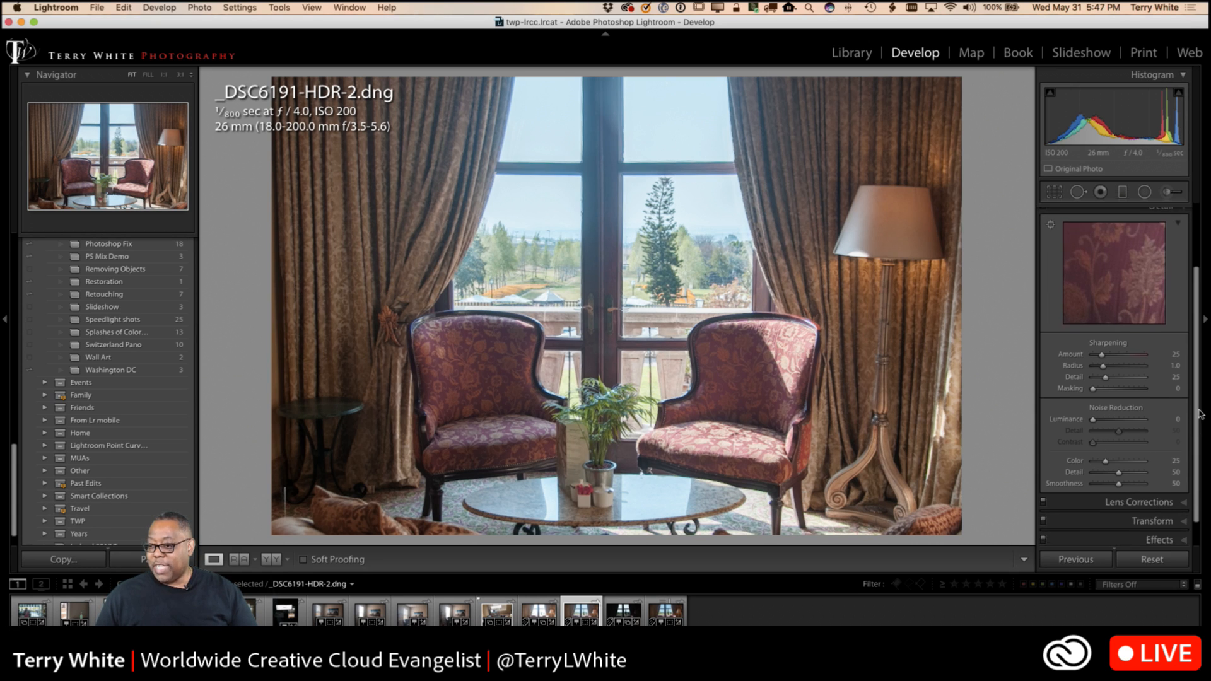
drag(1199, 394, 1198, 454)
click(1159, 513)
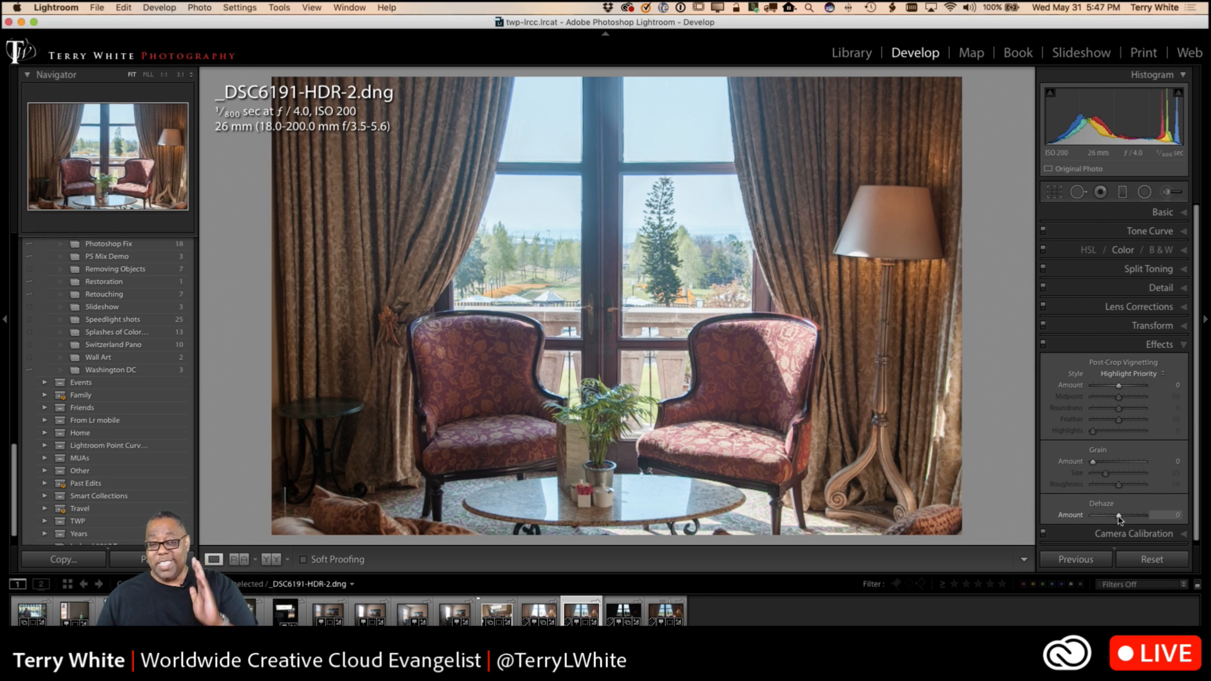
drag(1119, 518, 1132, 516)
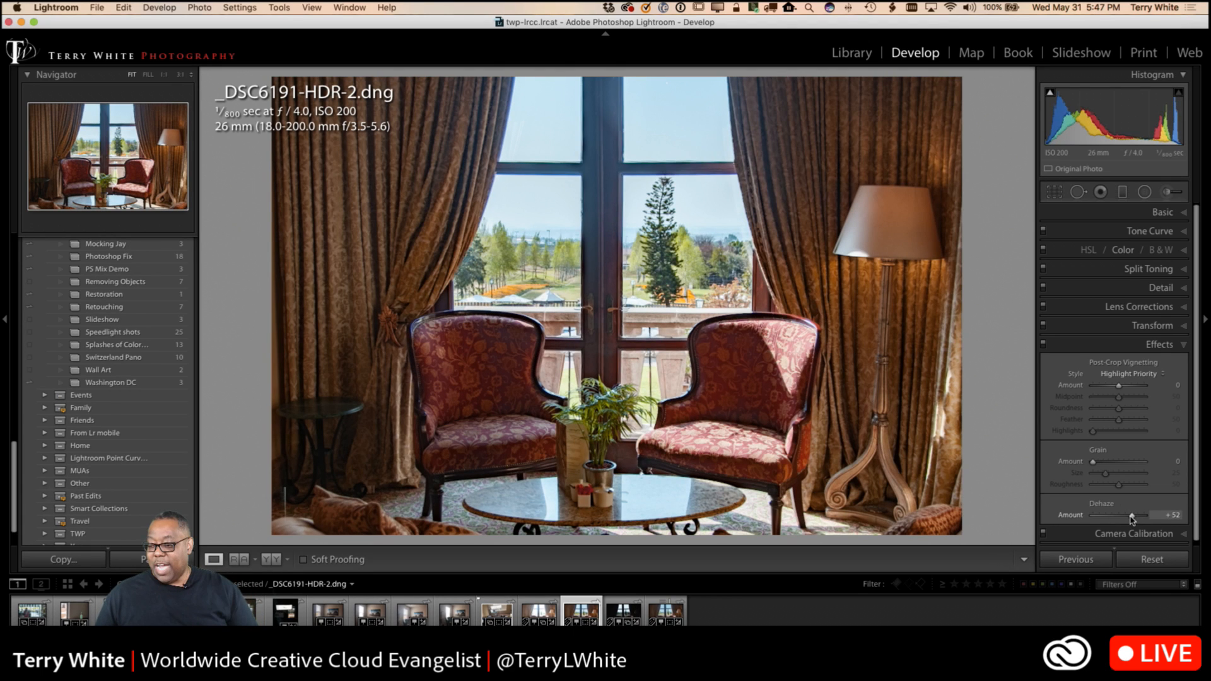
double_click(1132, 516)
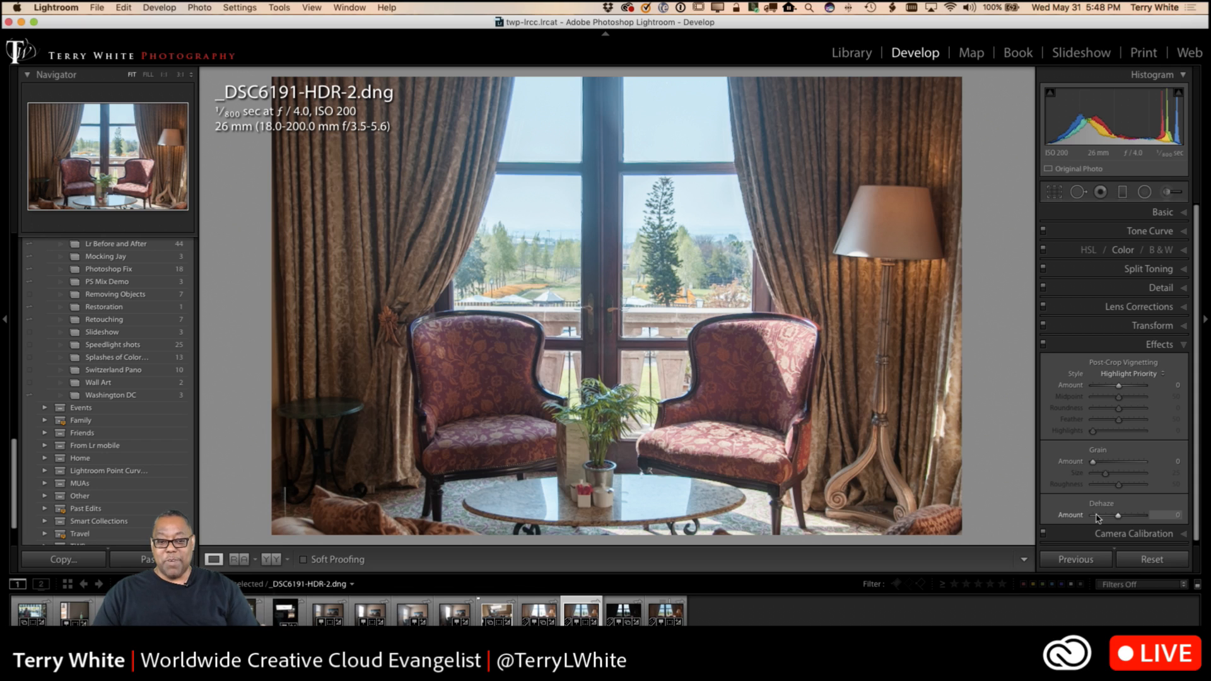
Add a graduated filter with the Dehaze effect from the top of the window down to the chair backs and strengthen its Dehaze
click(1123, 192)
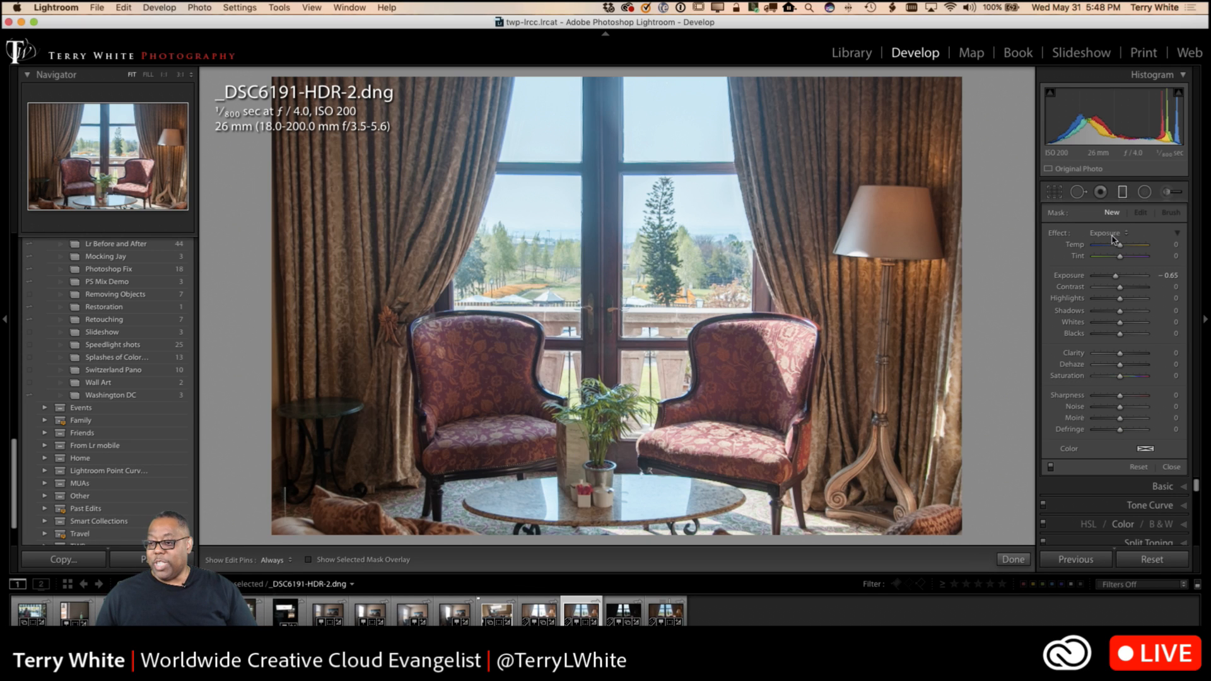
click(1110, 234)
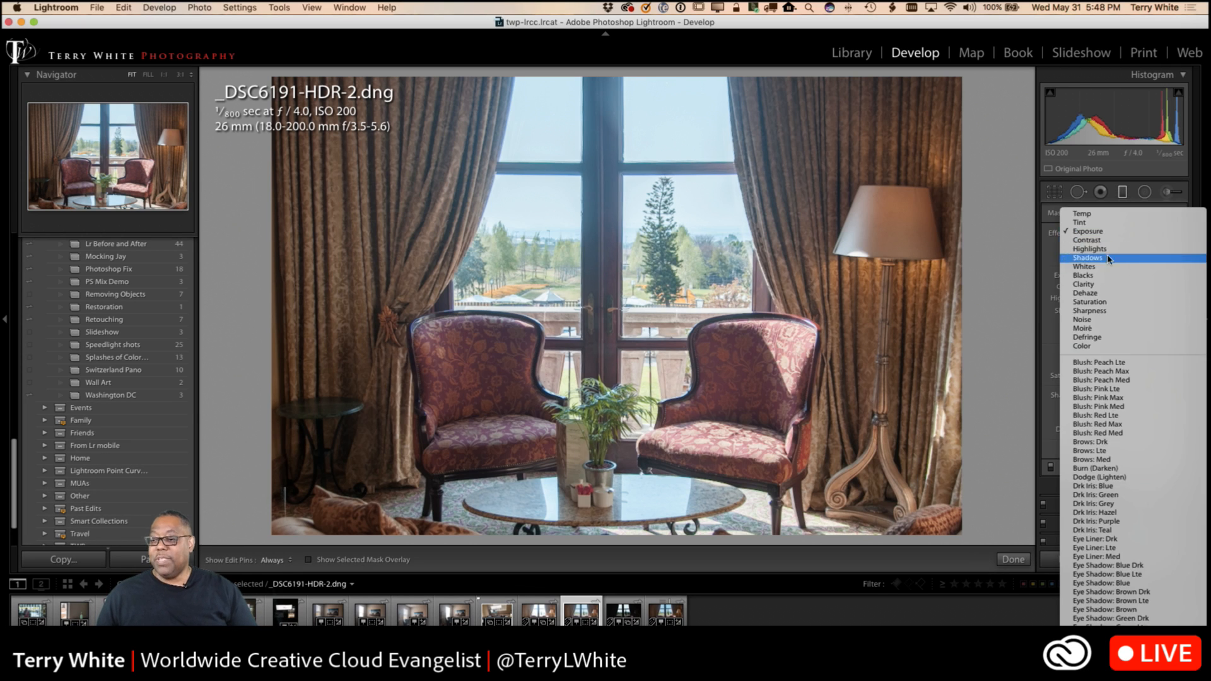
click(1107, 294)
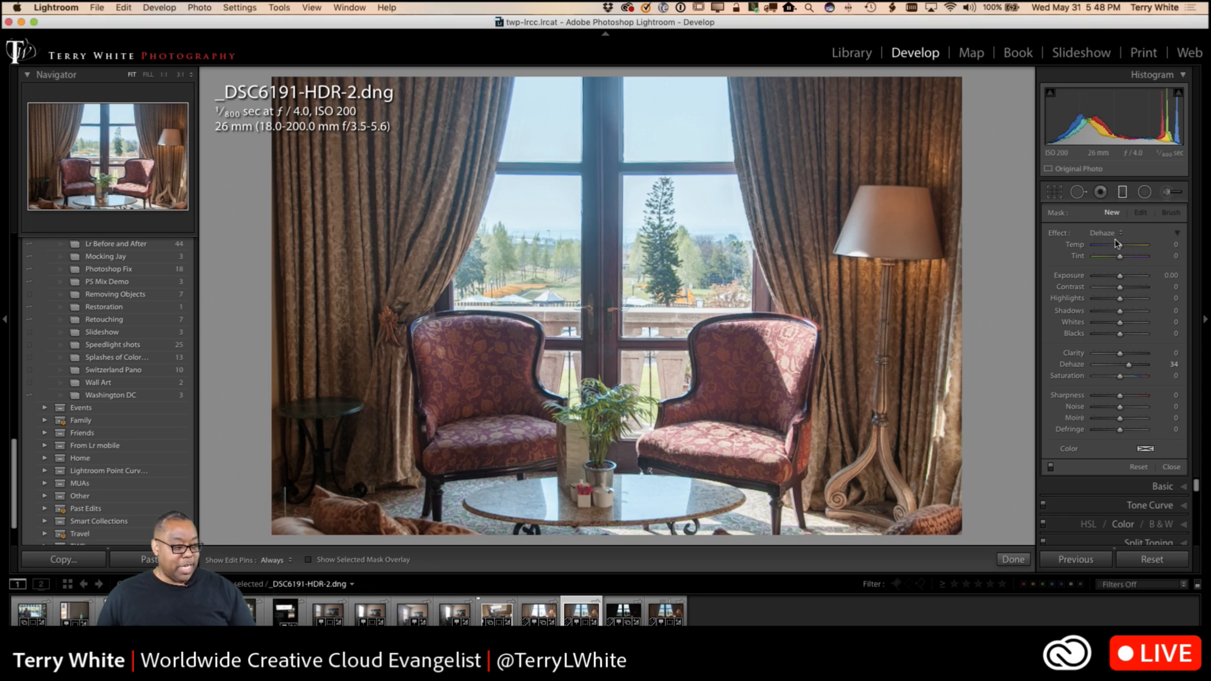
drag(631, 87, 622, 339)
drag(1129, 364, 1158, 364)
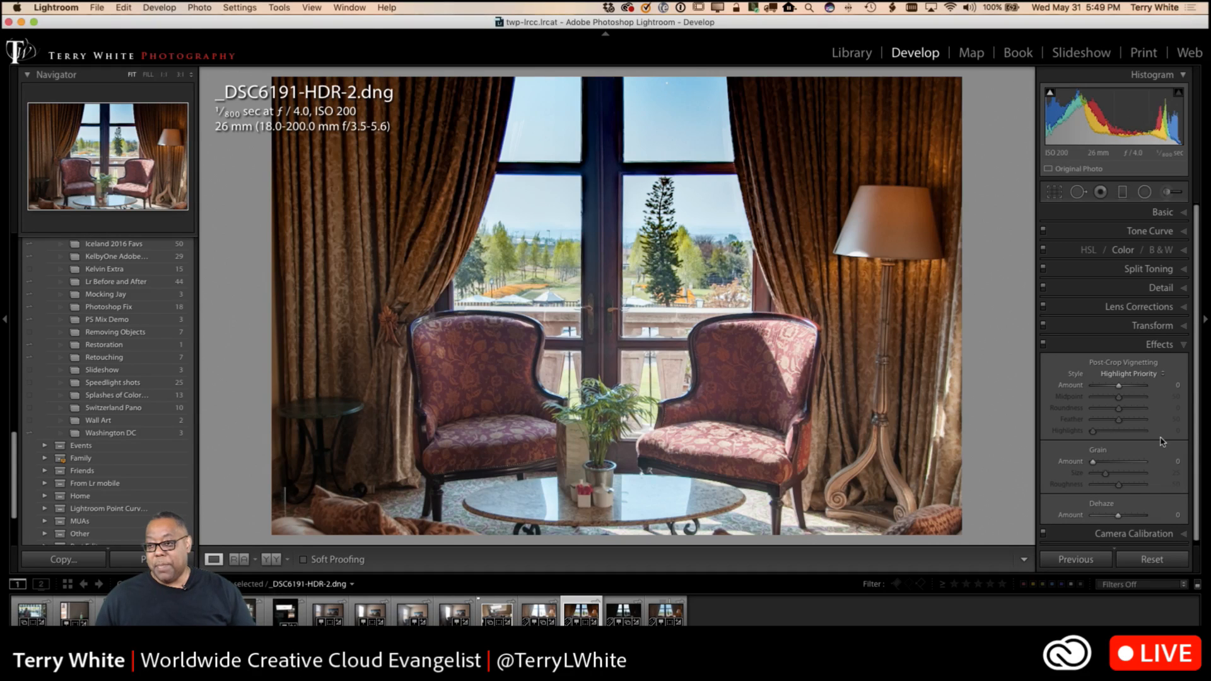
Raise the photo's Blacks to +17 in the basic tone adjustments
click(1186, 215)
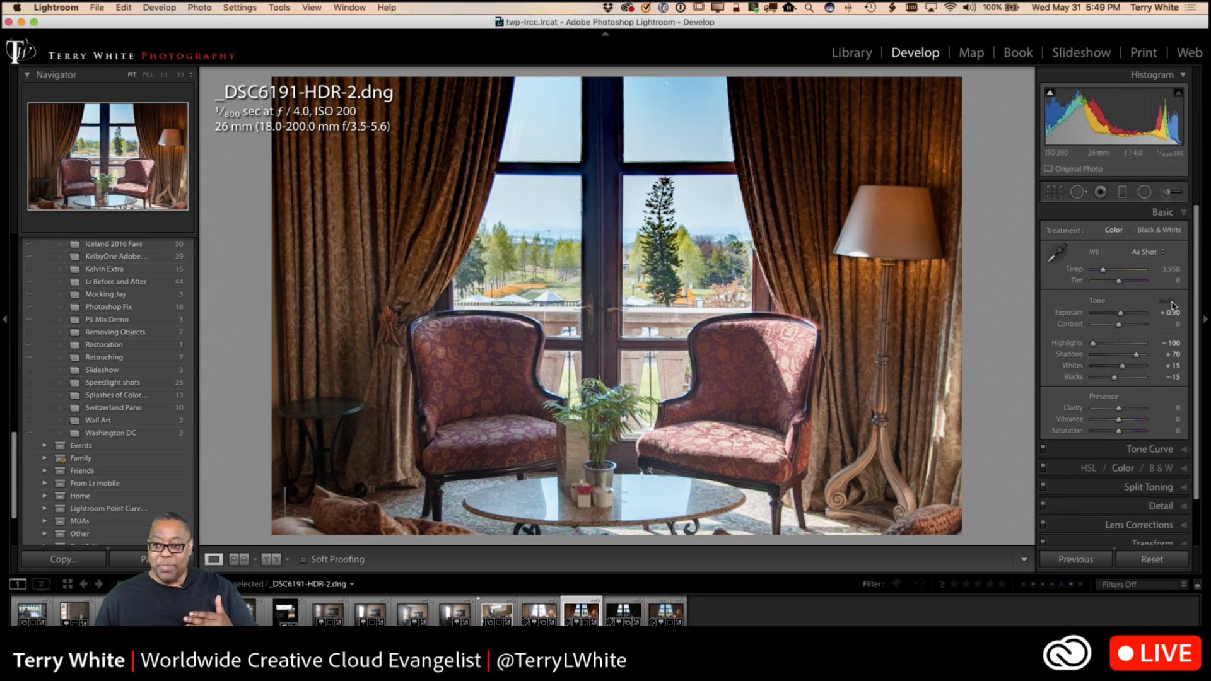
mouse_move(1049, 97)
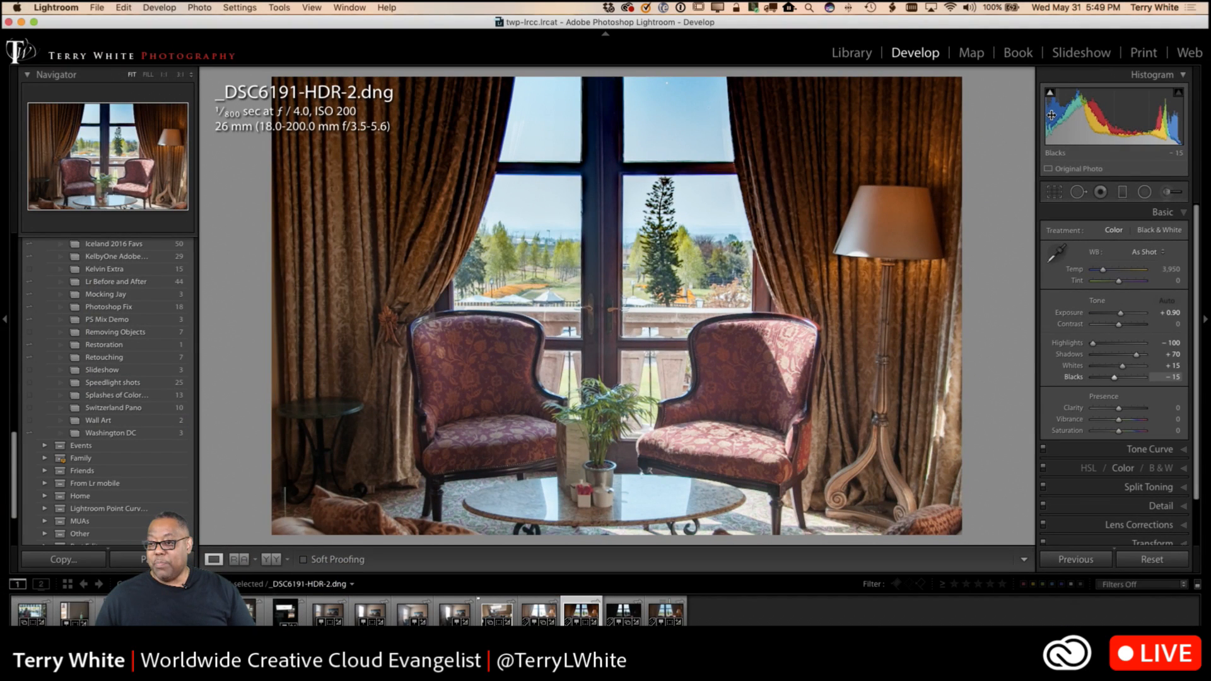
mouse_move(1052, 115)
mouse_down()
mouse_move(1121, 116)
mouse_move(1062, 115)
mouse_up()
double_click(1056, 115)
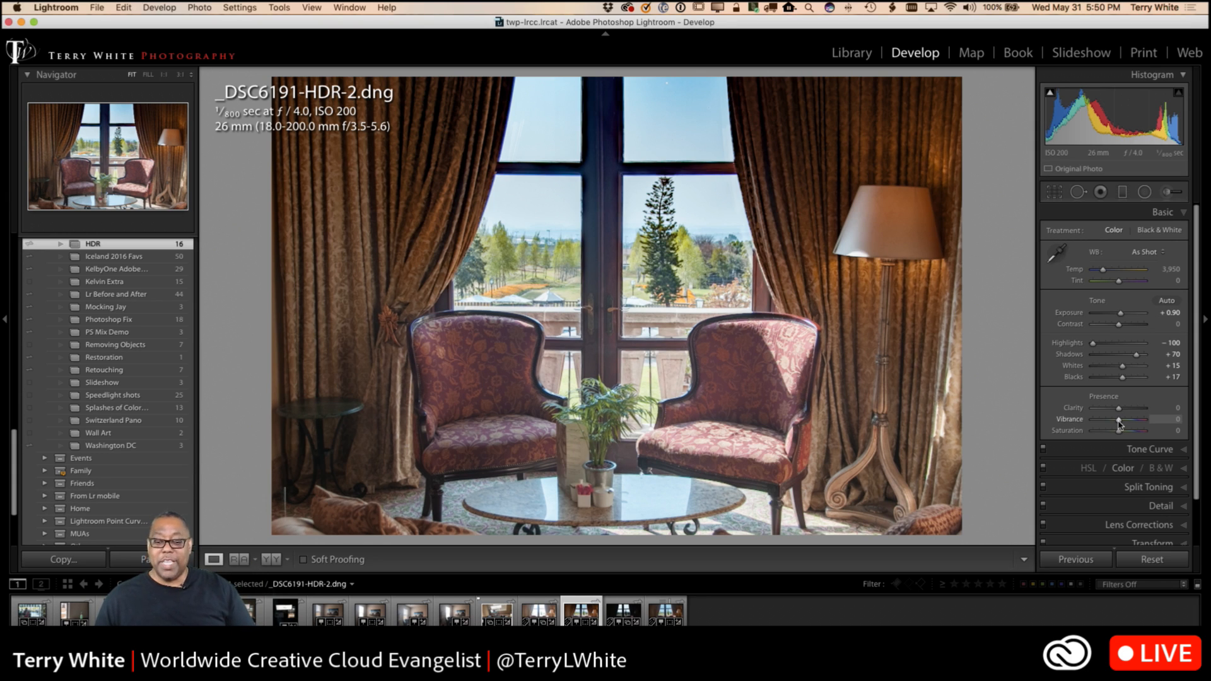
Set Vibrance to +36 and Clarity to +27, and check the fabric detail of the chair under the lamp side up close
drag(1120, 424, 1129, 421)
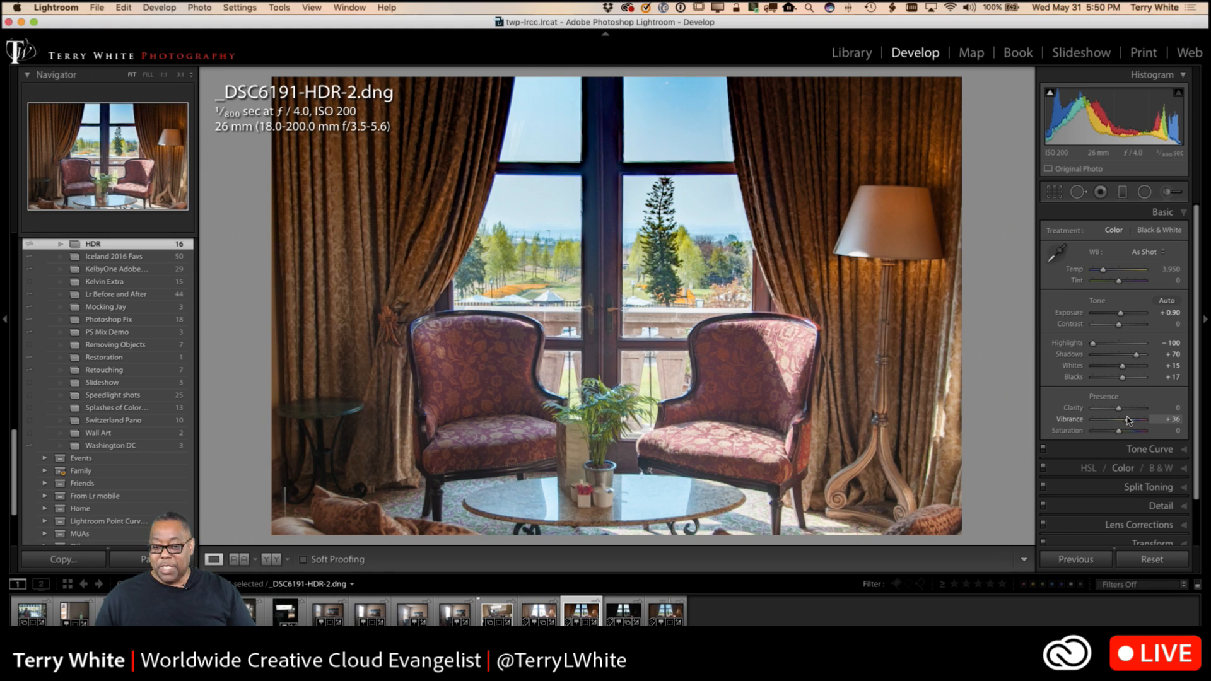
drag(1120, 410, 1131, 407)
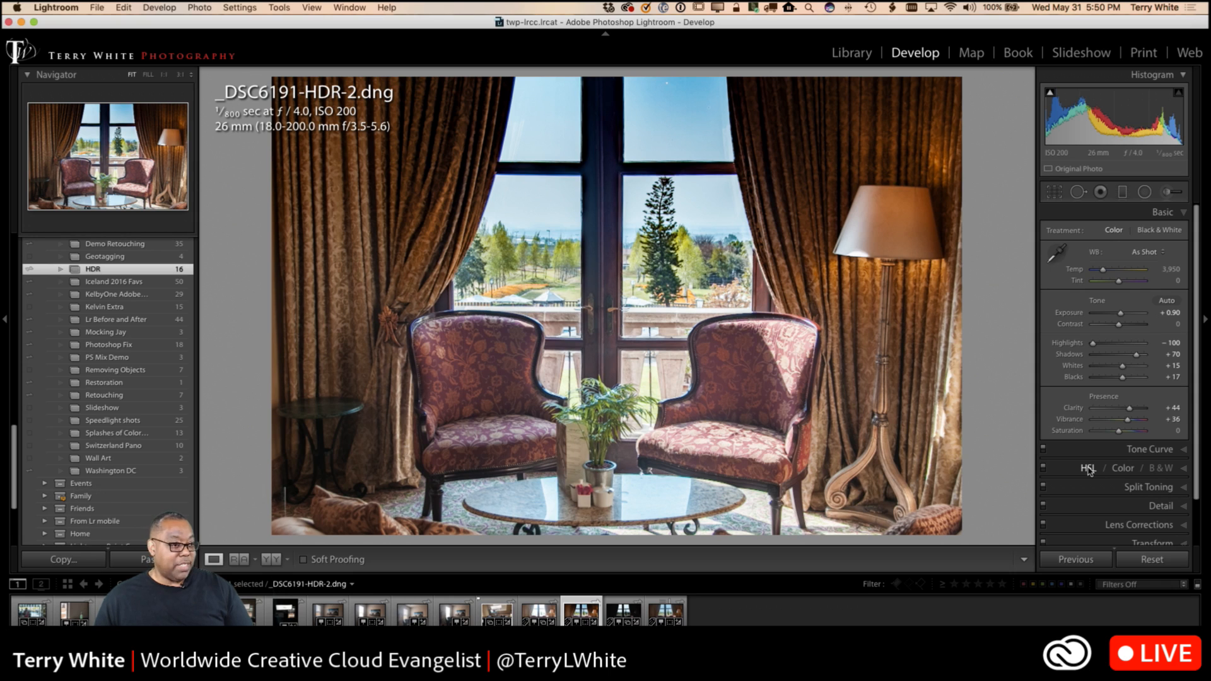
drag(1129, 408, 1125, 411)
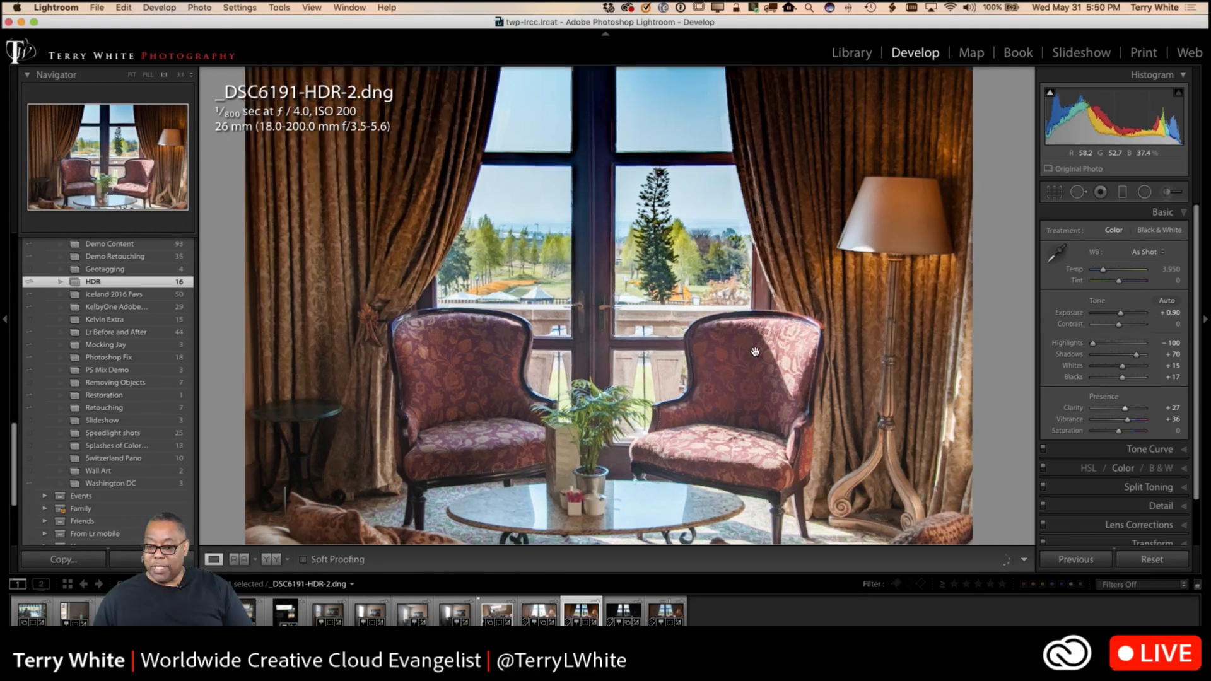
click(756, 353)
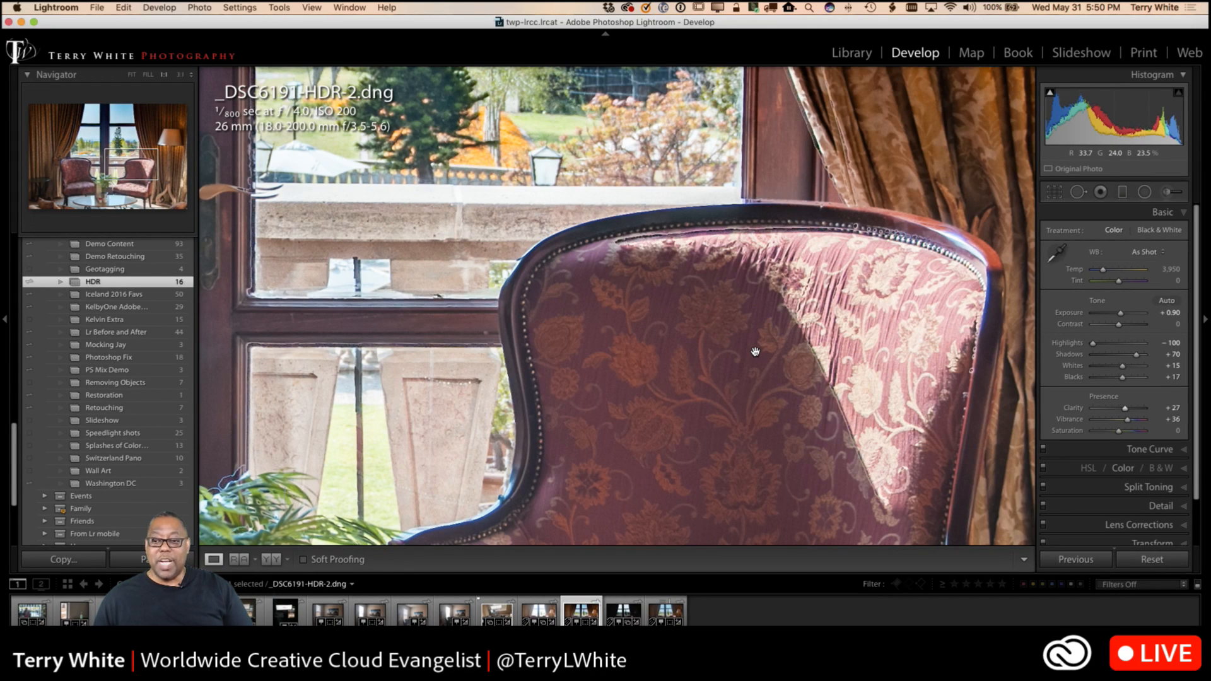
click(755, 351)
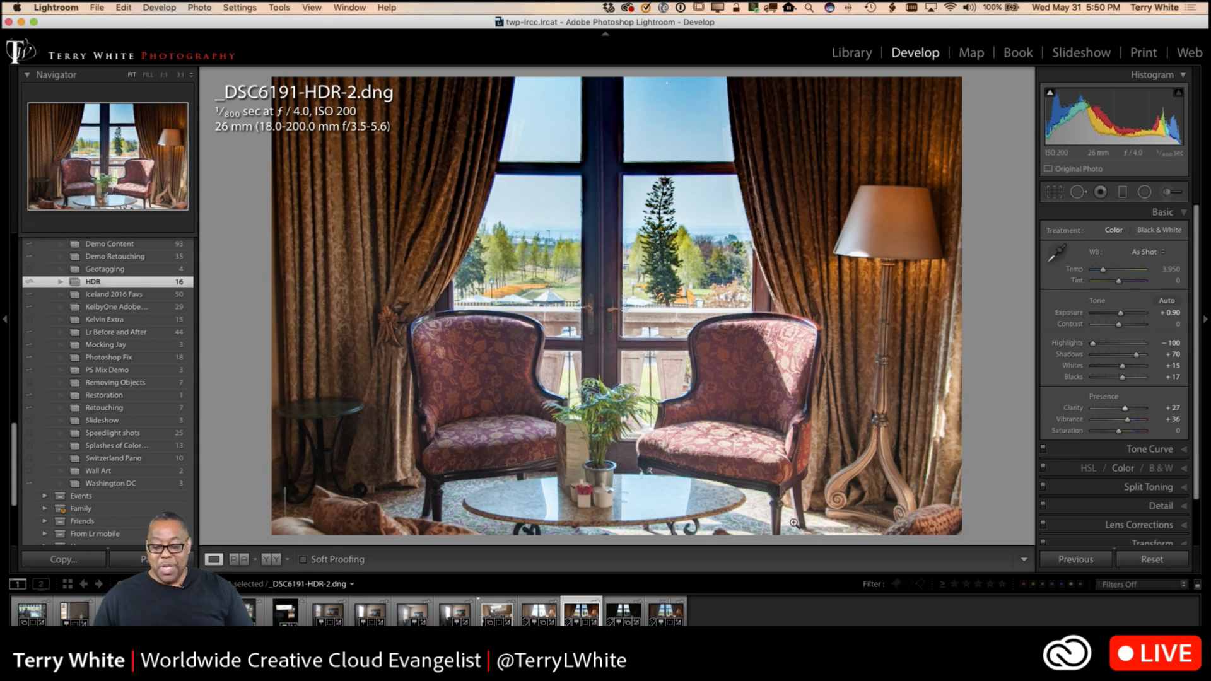
Return to the Library grid and move _DSC6191-HDR-2 directly after _DSC6190
key(g)
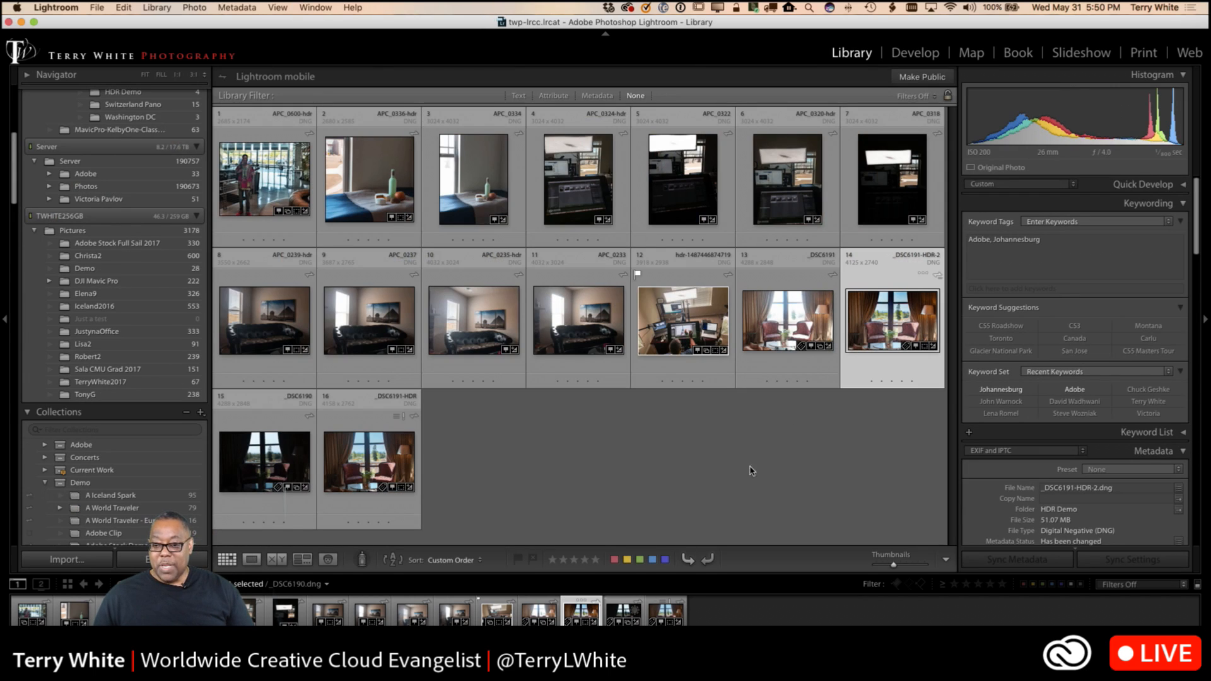
drag(890, 328, 309, 458)
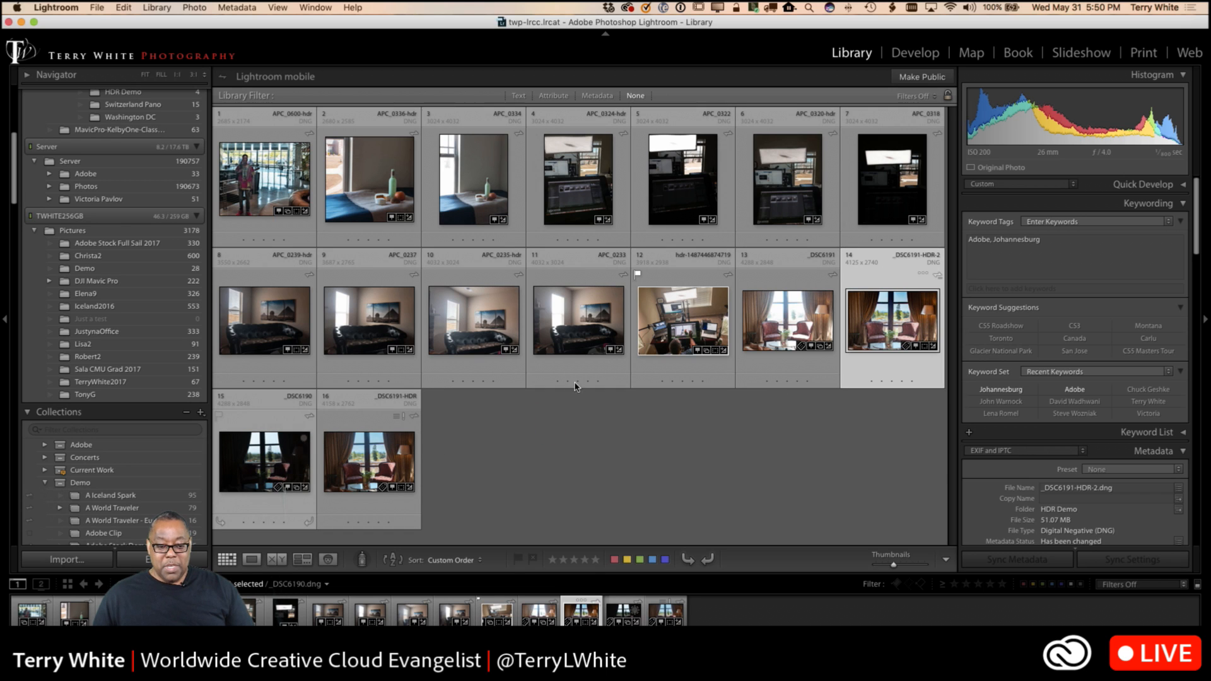
Compare the two source exposures _DSC6191 and _DSC6190 with the edited HDR photo in full screen
click(782, 336)
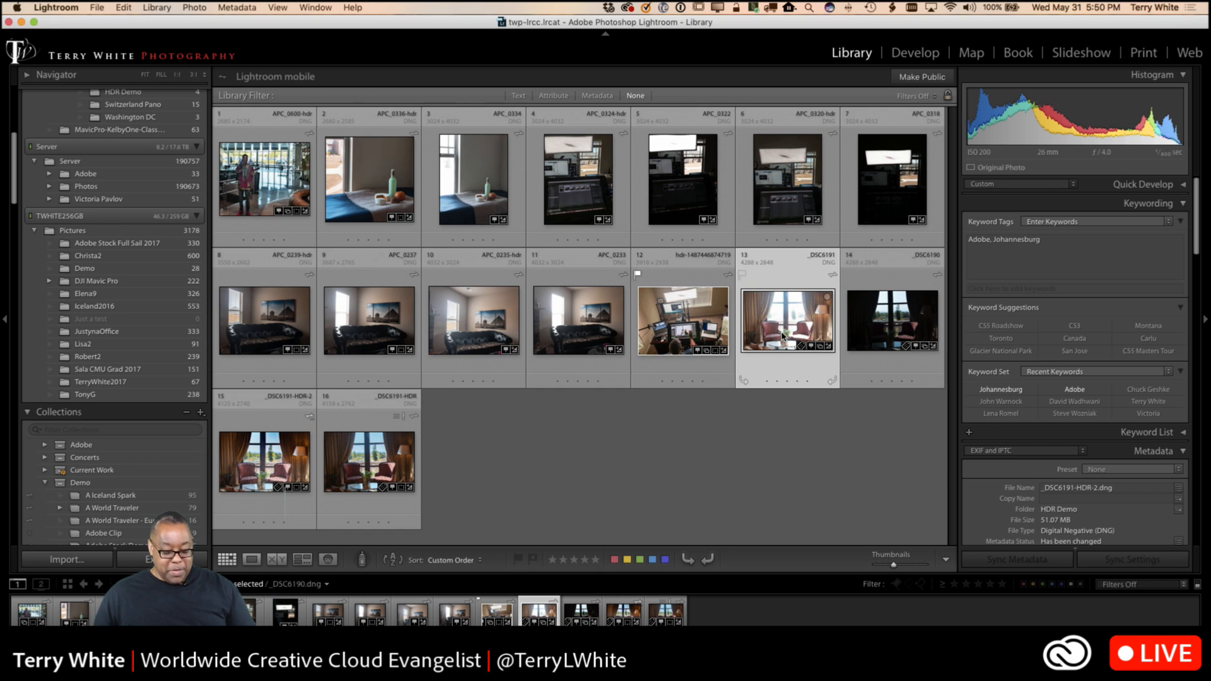
key(f)
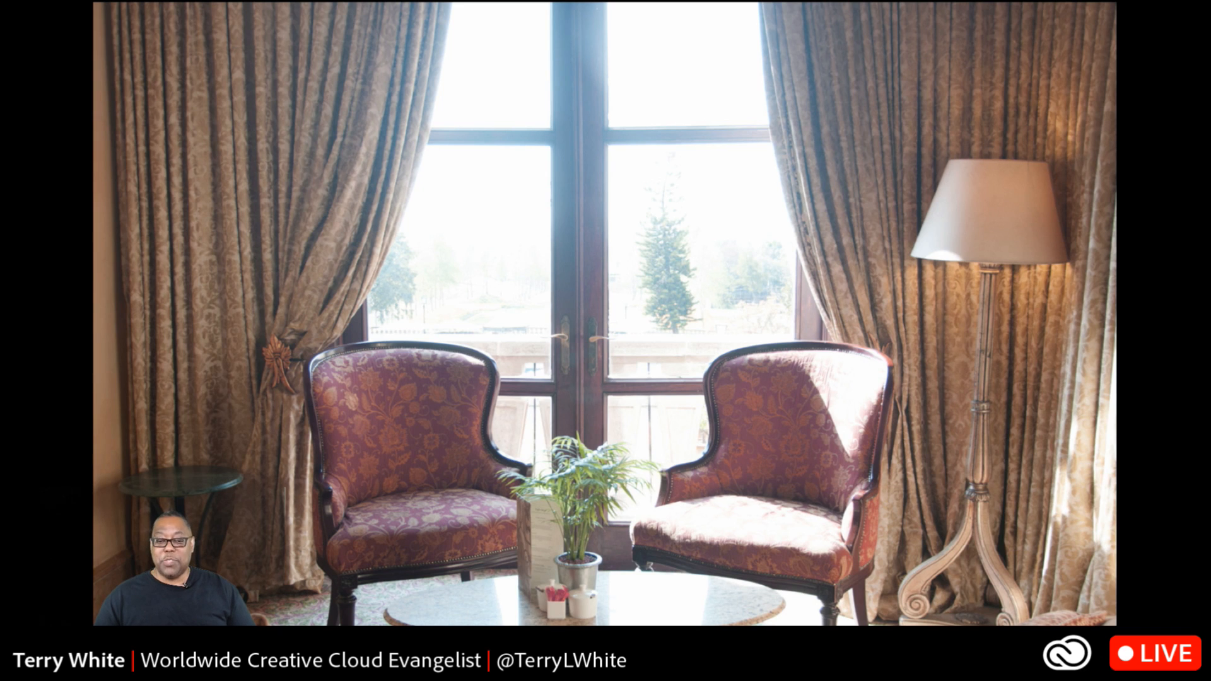
key(Right)
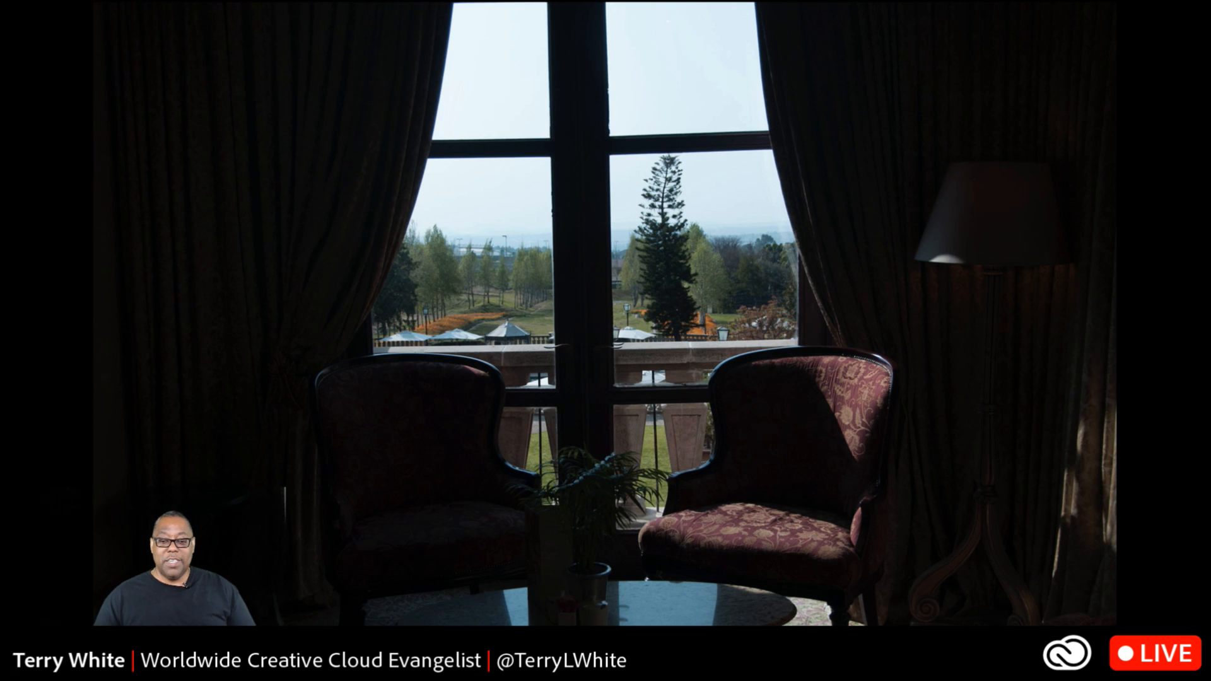
key(Right)
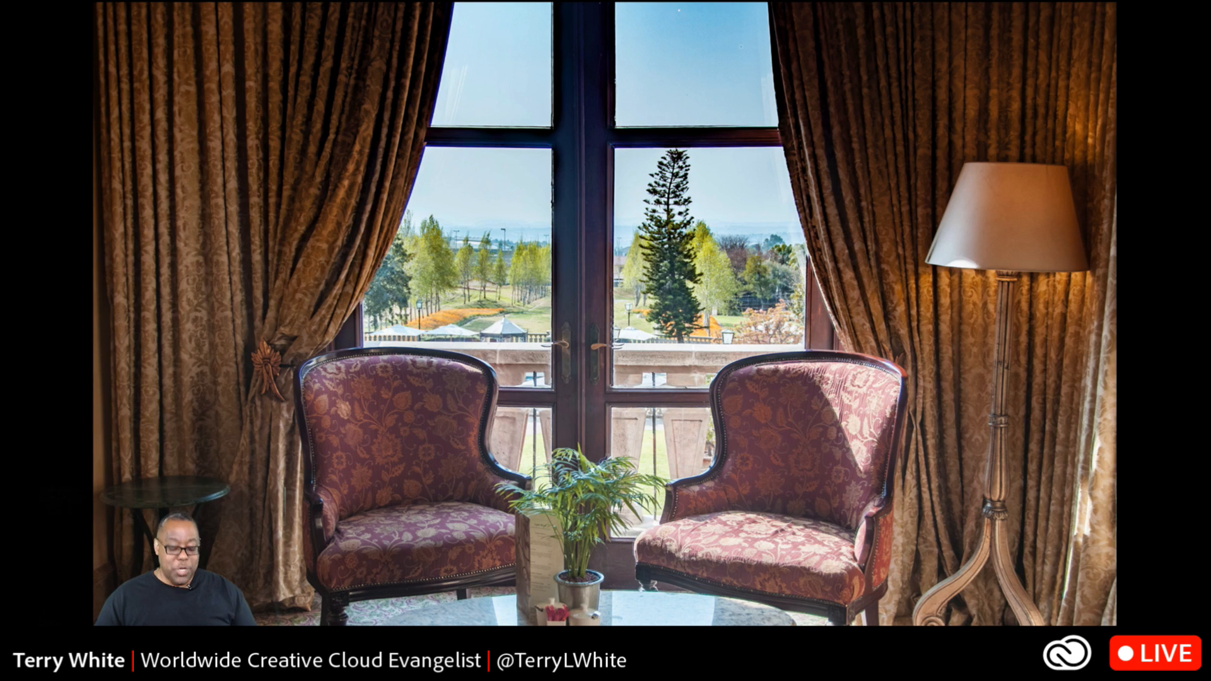
key(Escape)
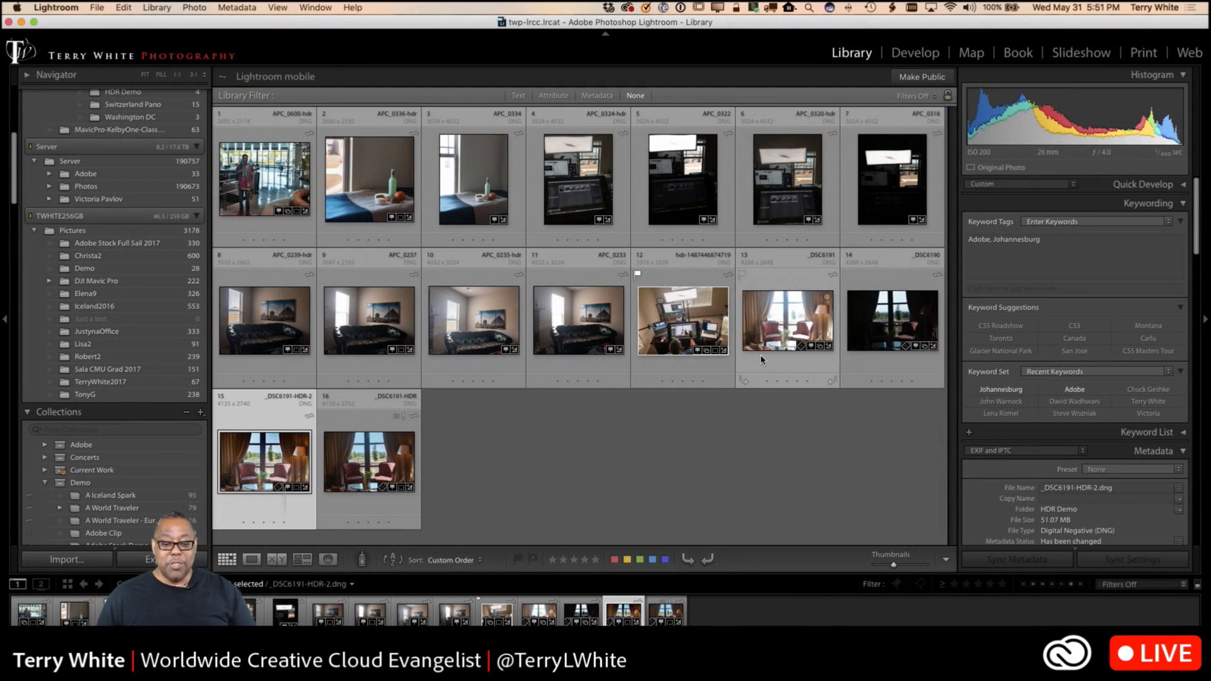